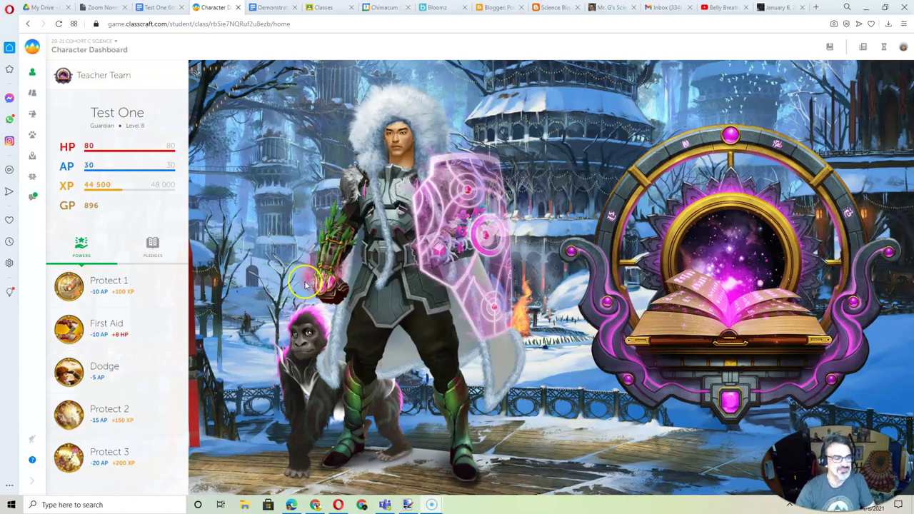
- Save the captain insignia image from the 6th Grade conversation in Messaging to the Downloads folder as Captain.png
click(32, 199)
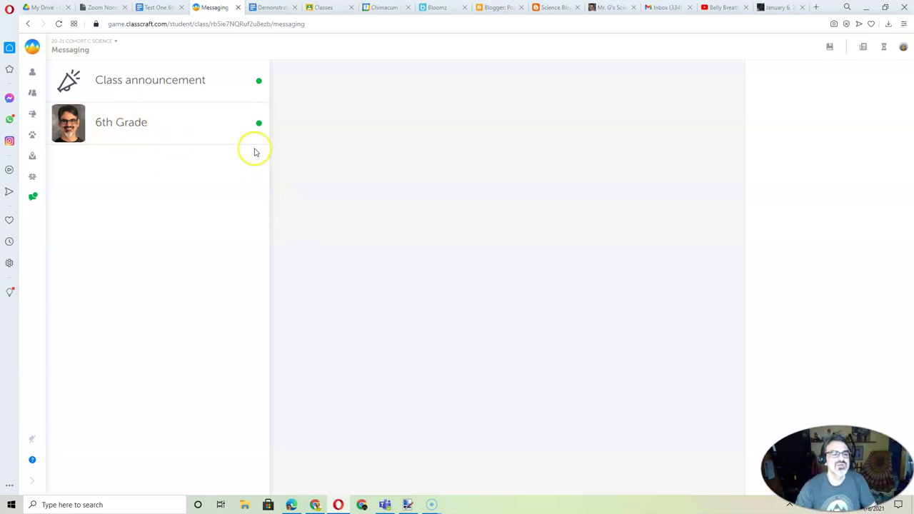
click(204, 130)
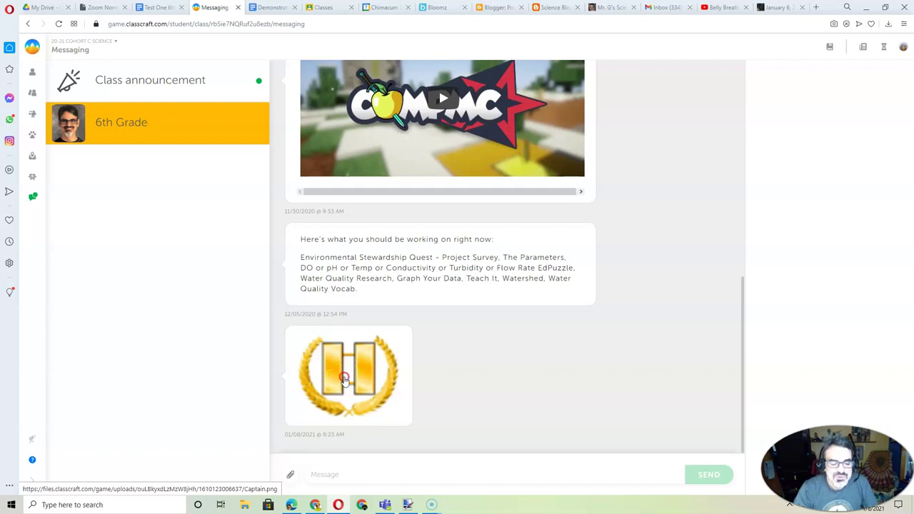
right_click(345, 375)
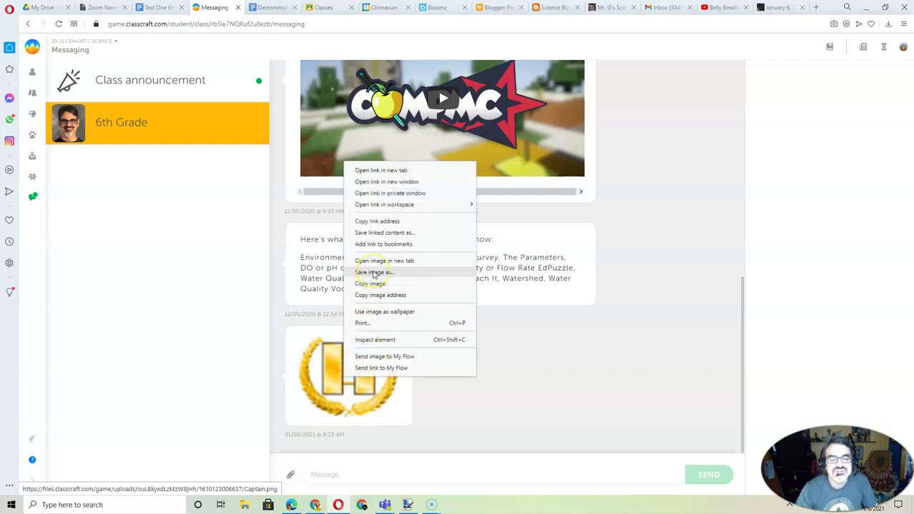
click(374, 273)
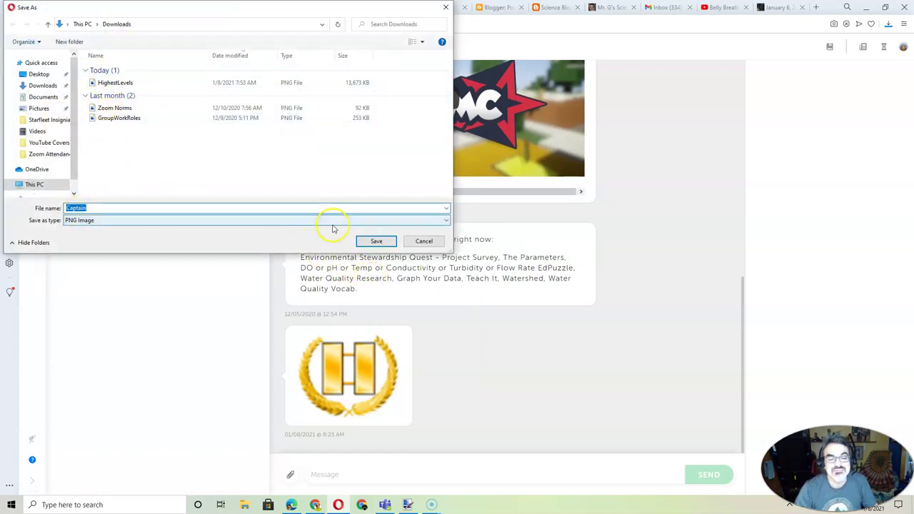
click(373, 242)
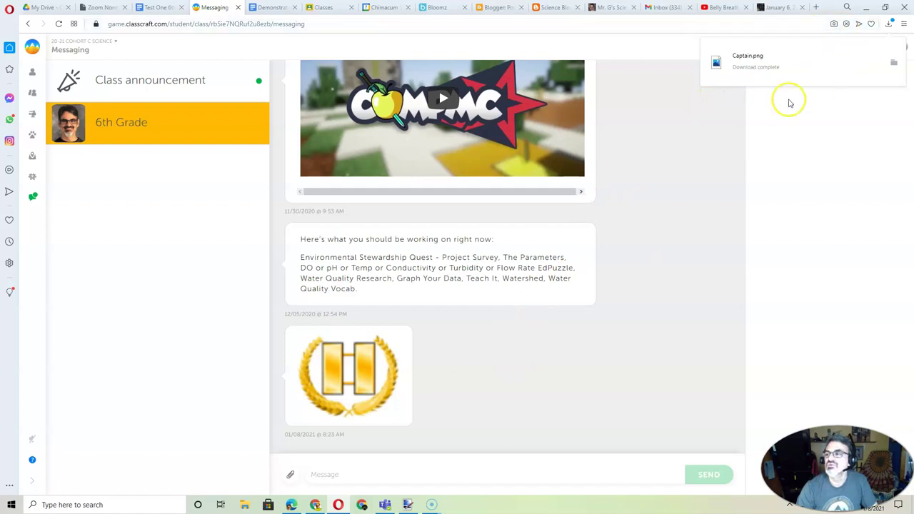
click(887, 24)
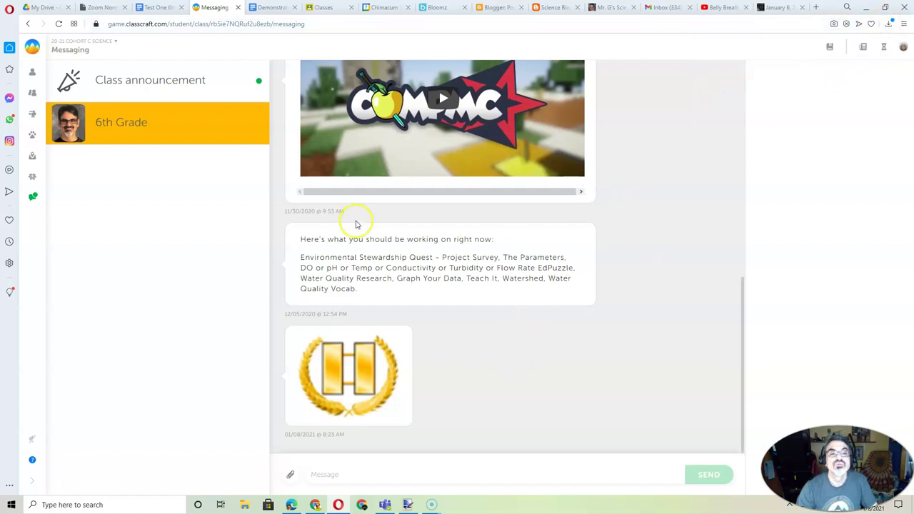
- Switch to Blogger and add an Image gadget to the sidebar-right-1 section of the Science Blog layout
click(497, 8)
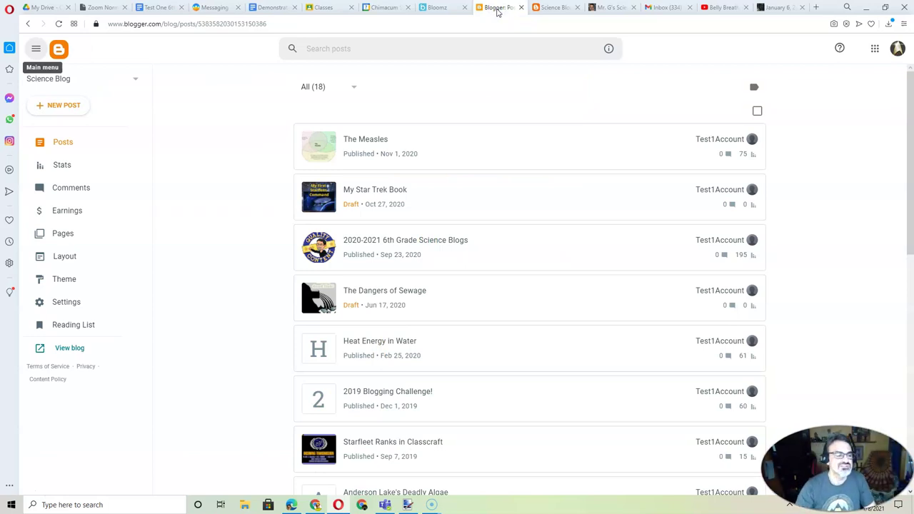
click(58, 260)
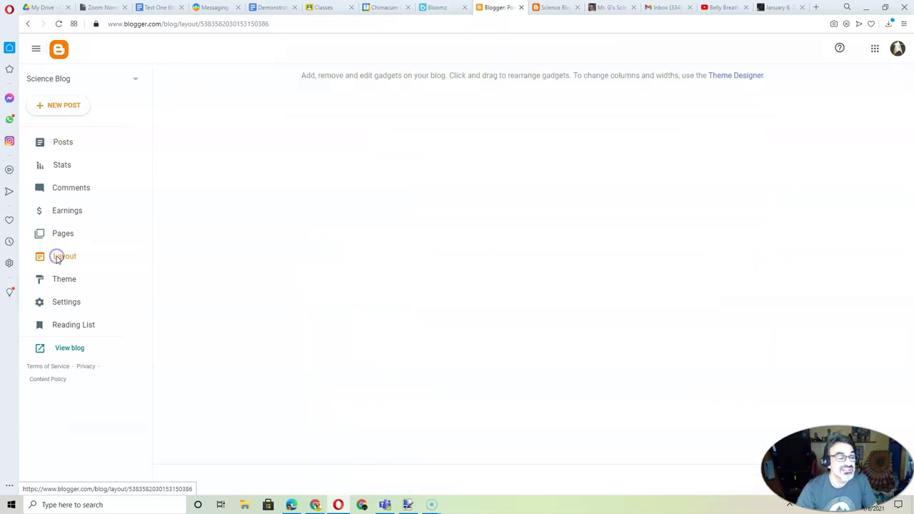
scroll(797, 300, down, 3)
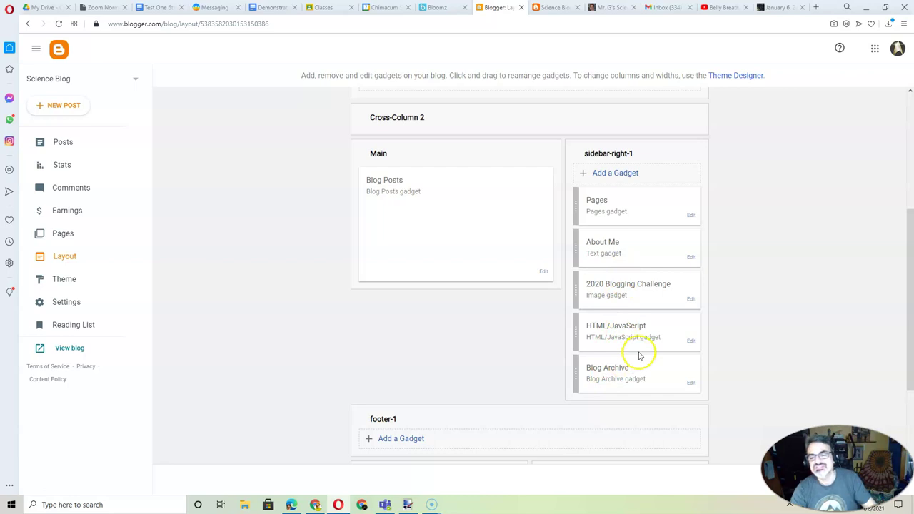
click(619, 177)
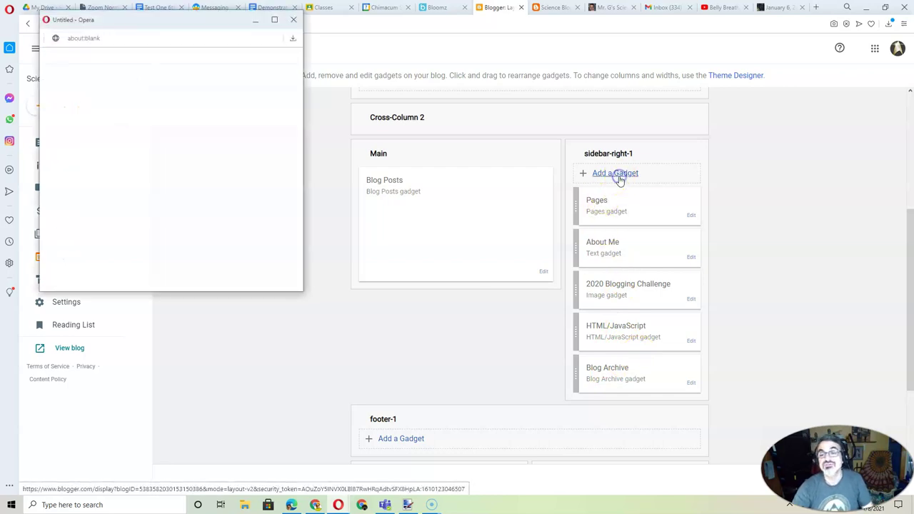
scroll(123, 145, down, 1)
scroll(124, 145, down, 4)
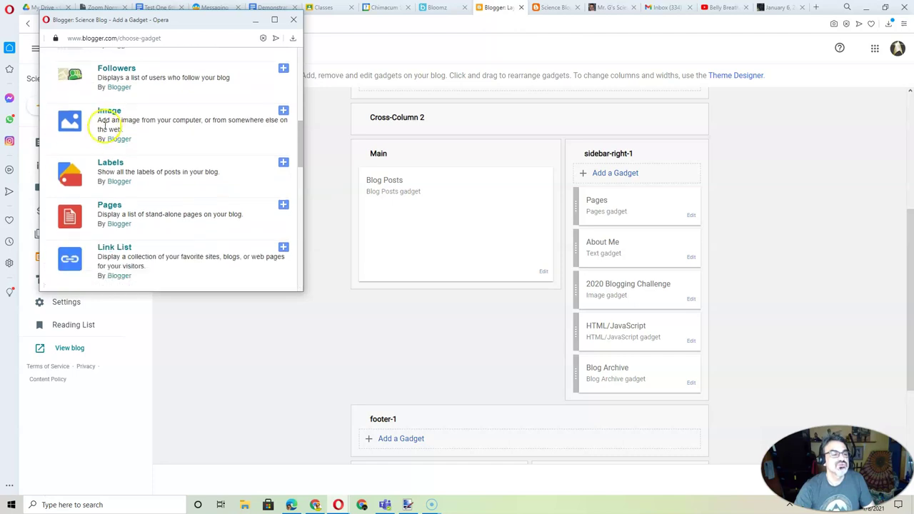
click(283, 113)
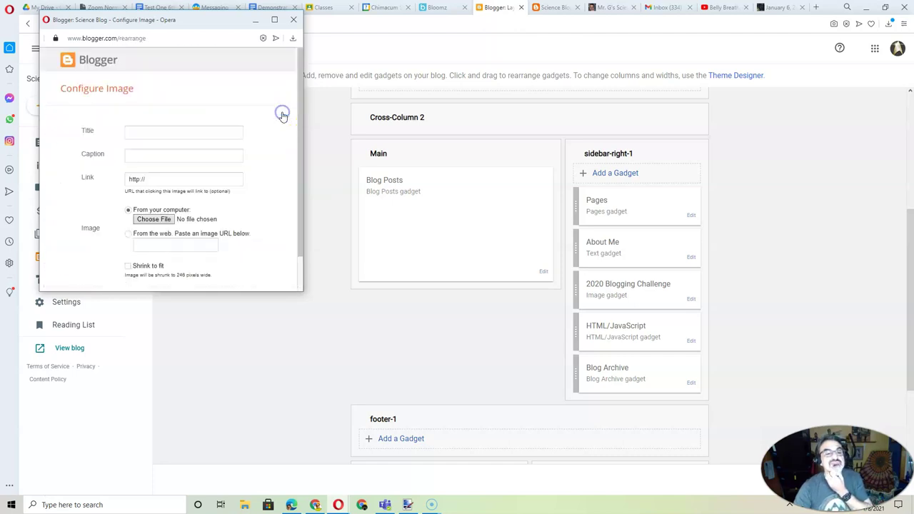
- Title the image gadget "Captain Insignia" and upload the recently downloaded Captain.png to it
click(202, 133)
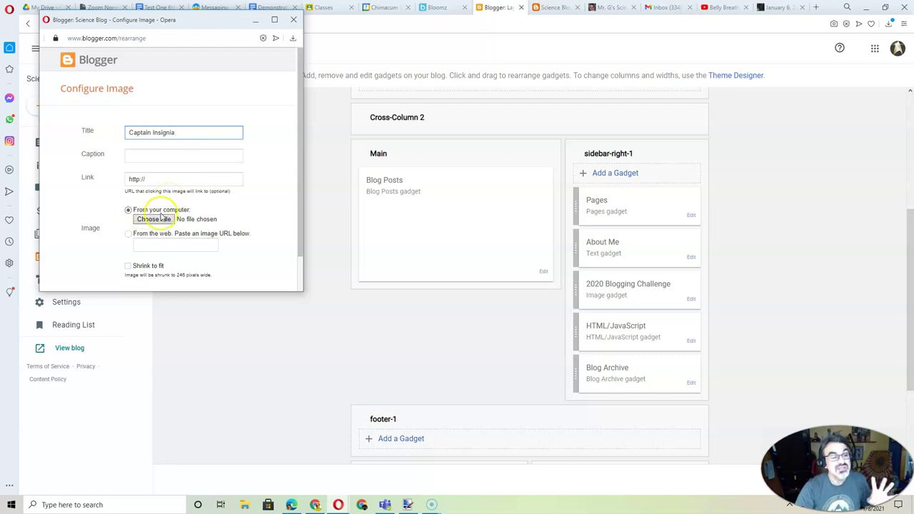
click(150, 222)
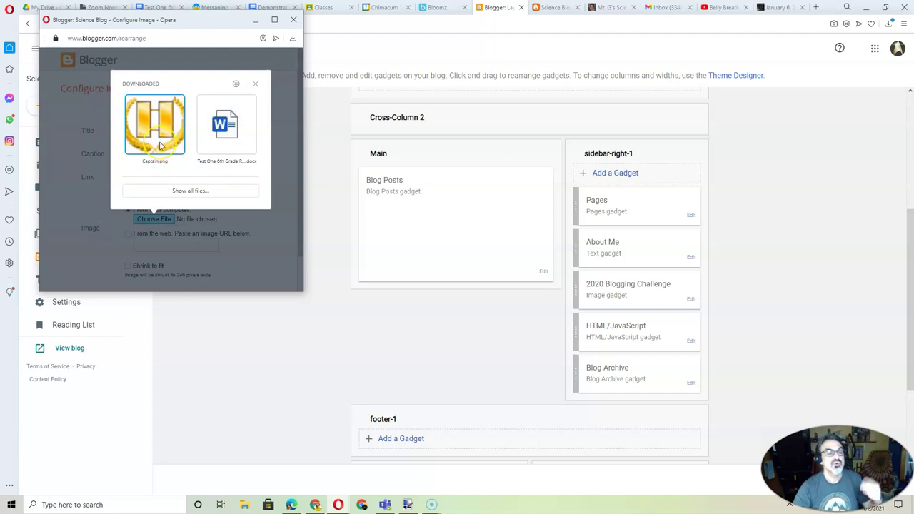
click(160, 145)
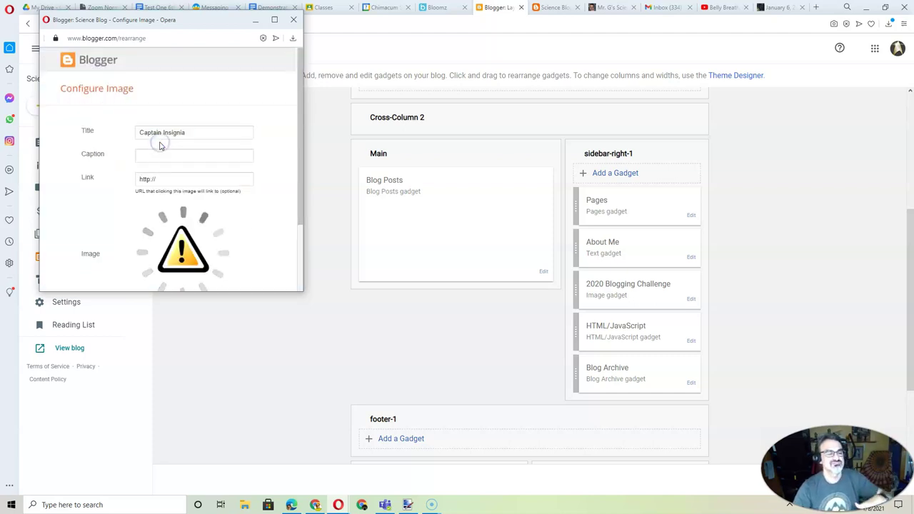
- Remove the gadget's uploaded image and upload the Captain file again by browsing to the Downloads folder
scroll(257, 190, down, 2)
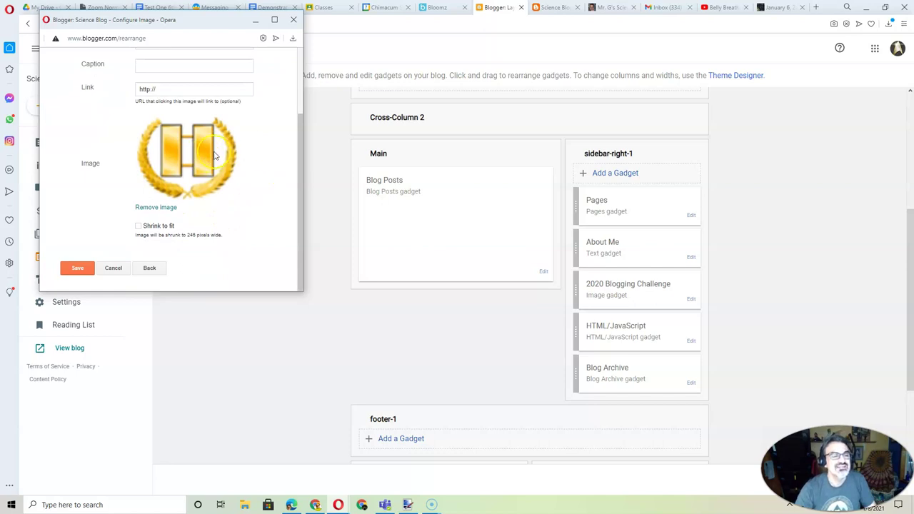
click(166, 208)
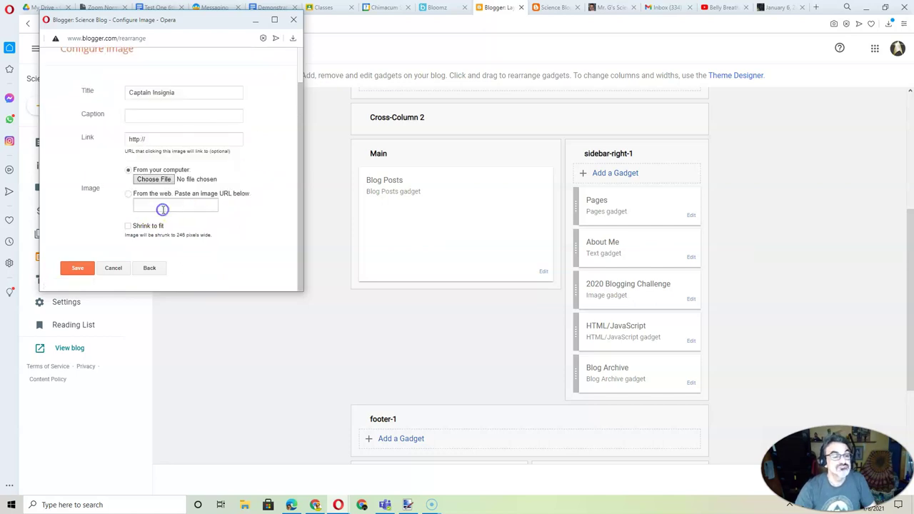
click(152, 179)
click(180, 155)
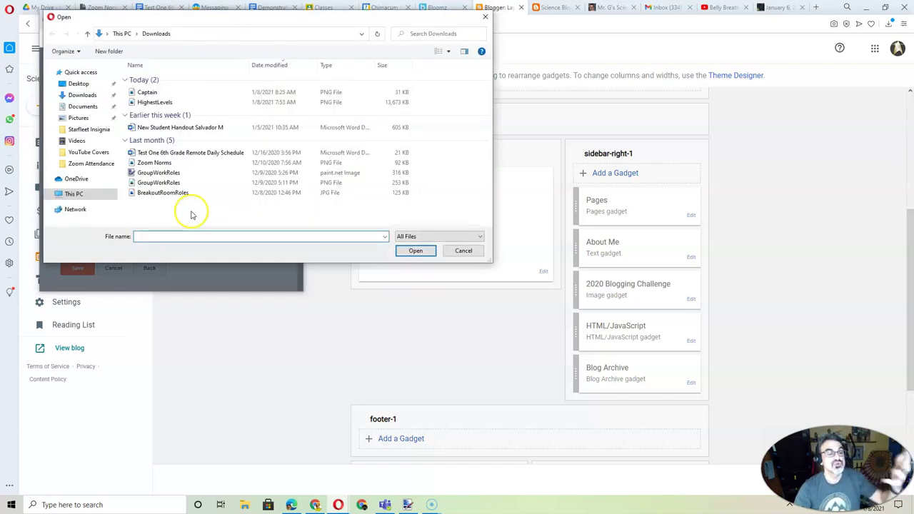
click(83, 95)
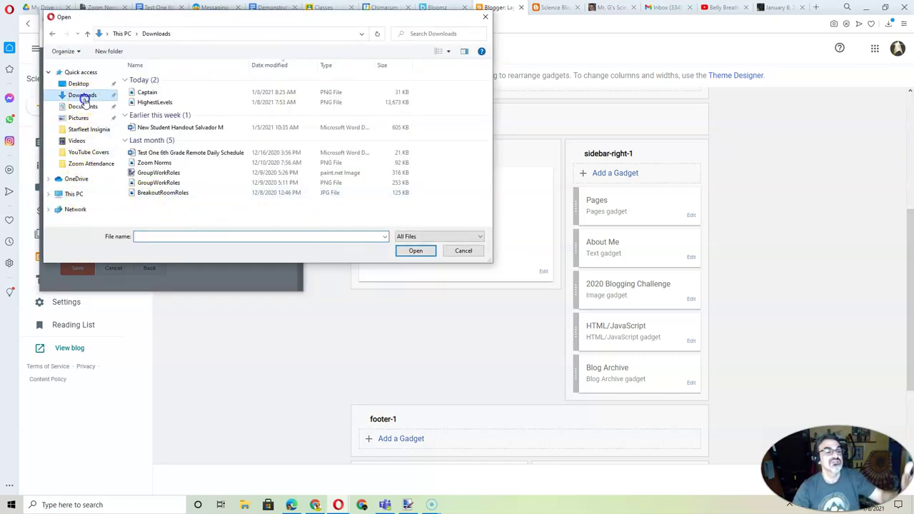
click(143, 92)
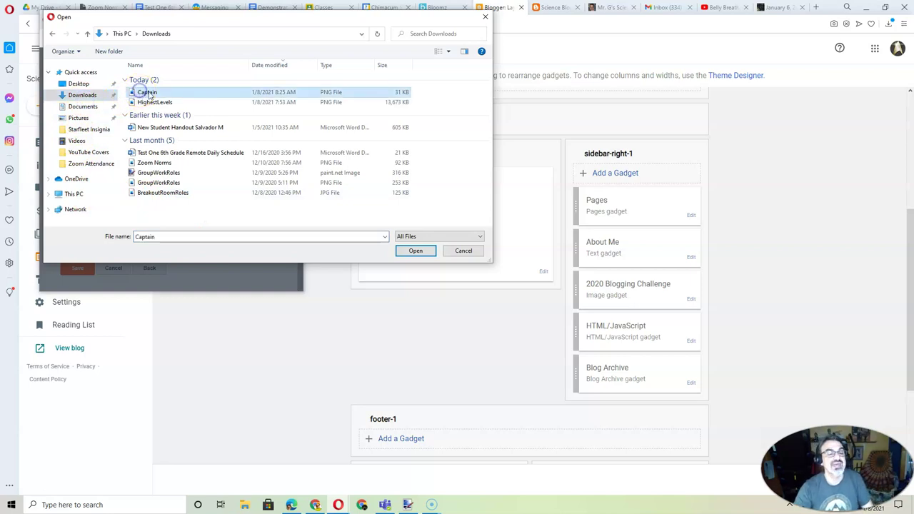
click(410, 252)
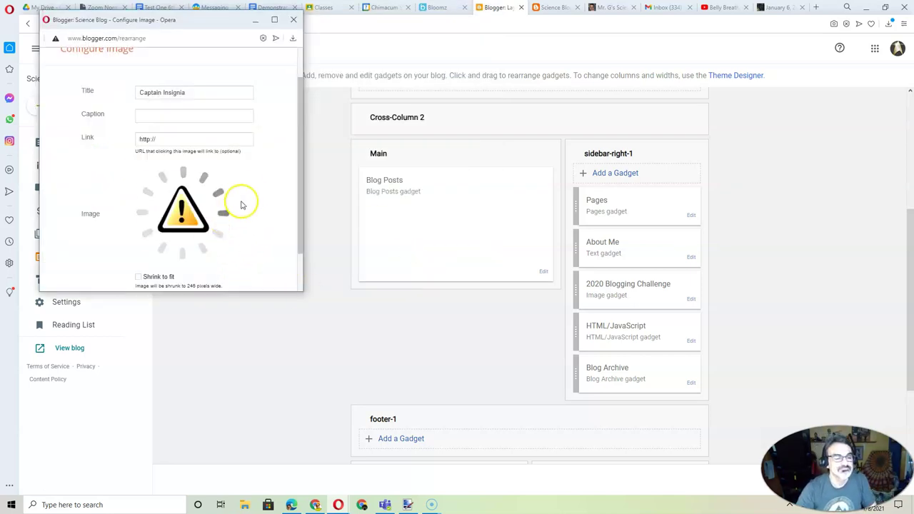
- Turn on Shrink to fit for the insignia image and save the gadget
scroll(248, 195, down, 1)
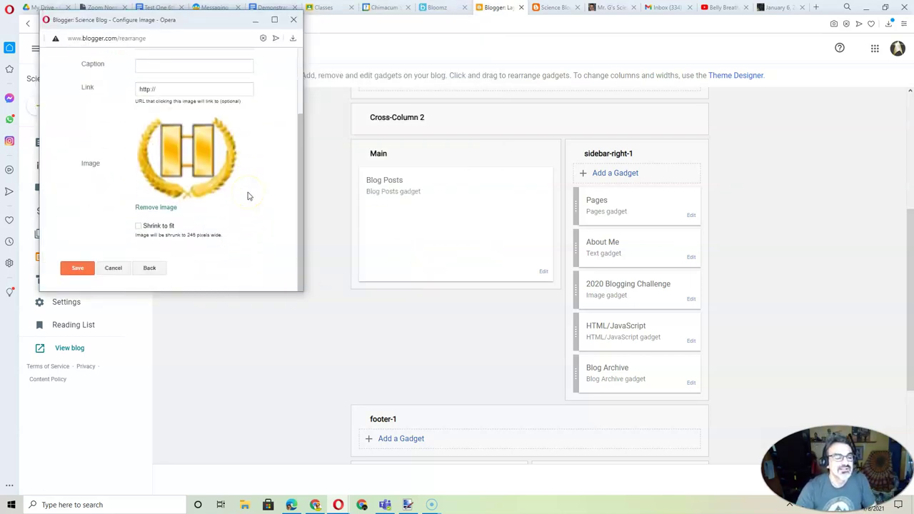
click(139, 227)
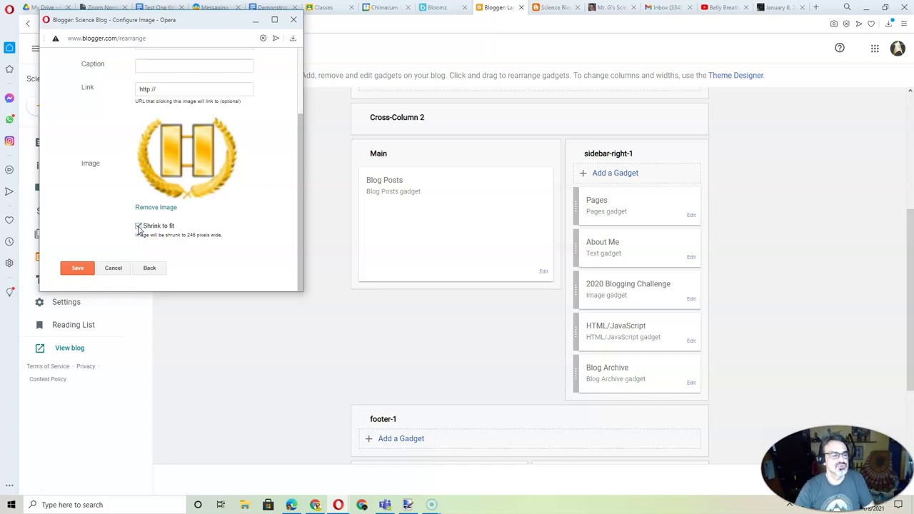
click(76, 267)
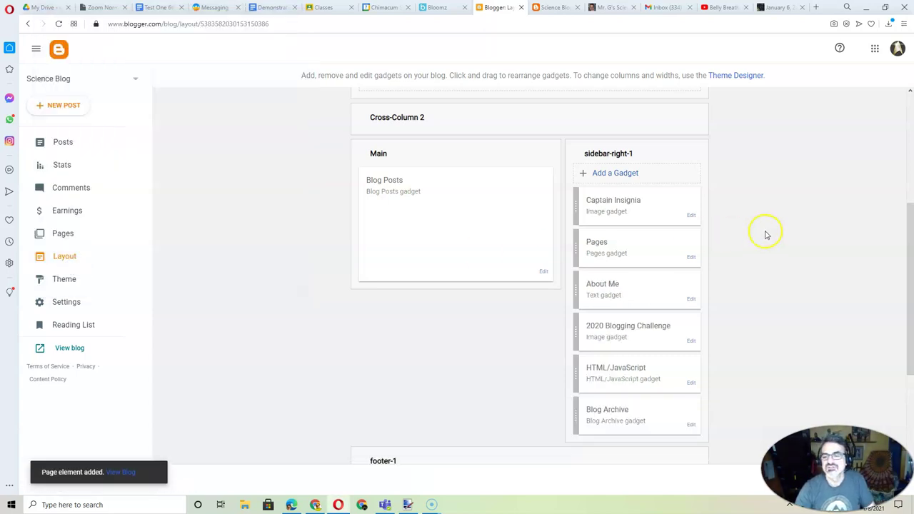
- Move the Captain Insignia gadget between About Me and 2020 Blogging Challenge in the sidebar and save the layout
drag(646, 201, 660, 288)
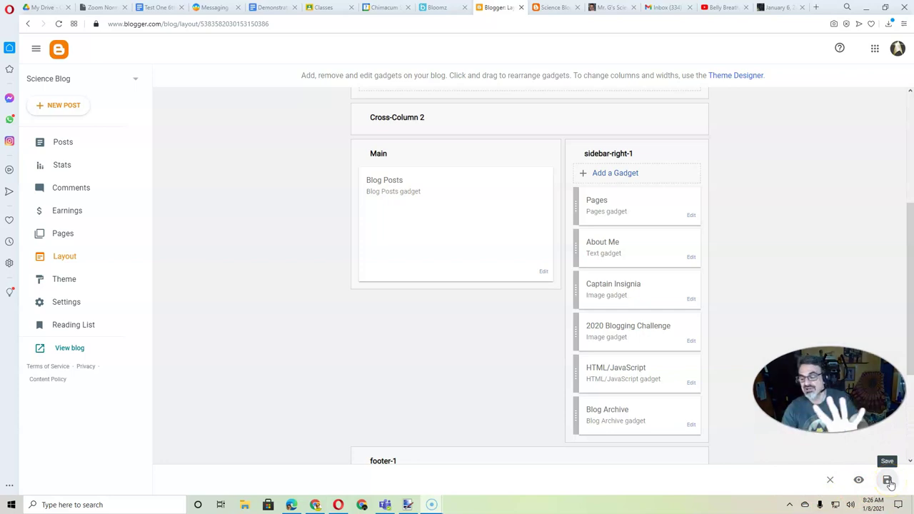
click(889, 480)
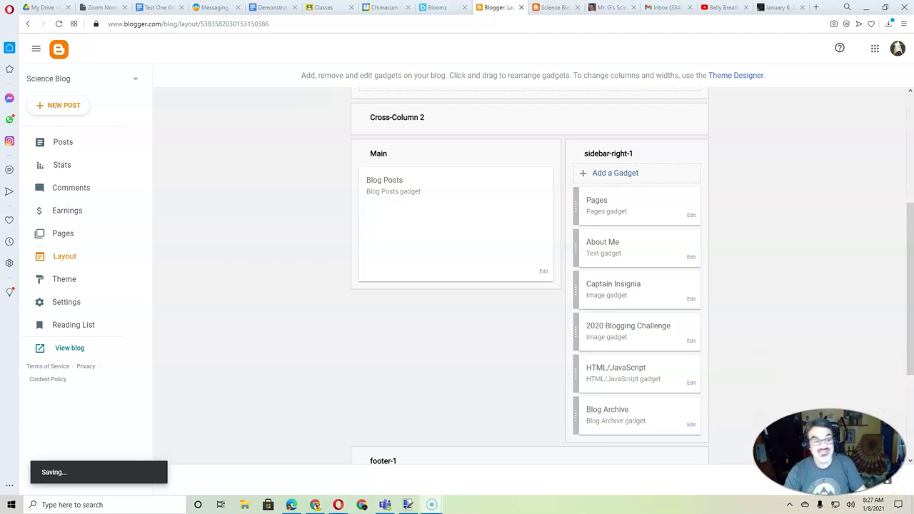
- View the published blog and check the Captain Insignia image's placement in the sidebar
click(62, 142)
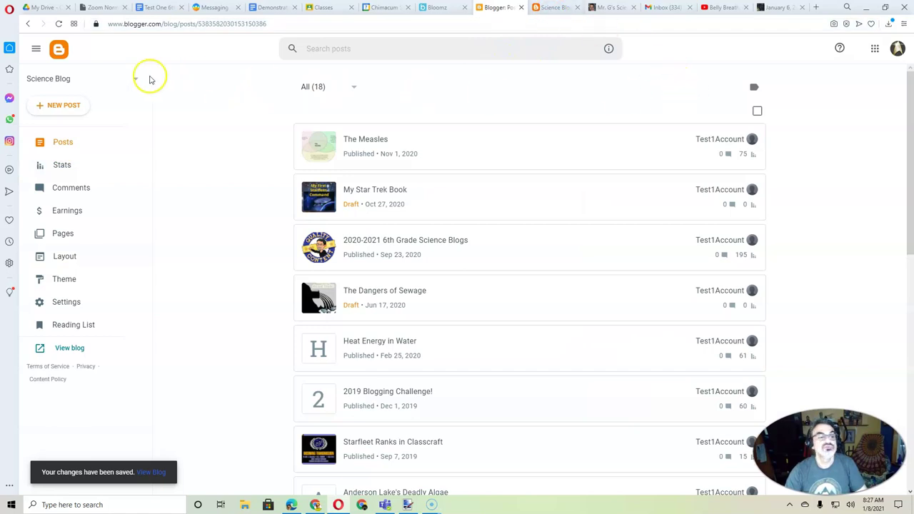
click(69, 350)
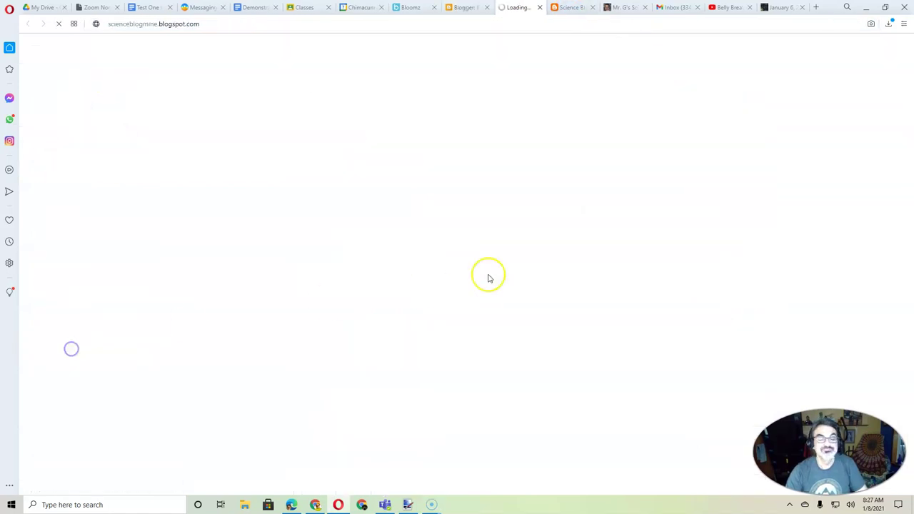
scroll(607, 275, down, 2)
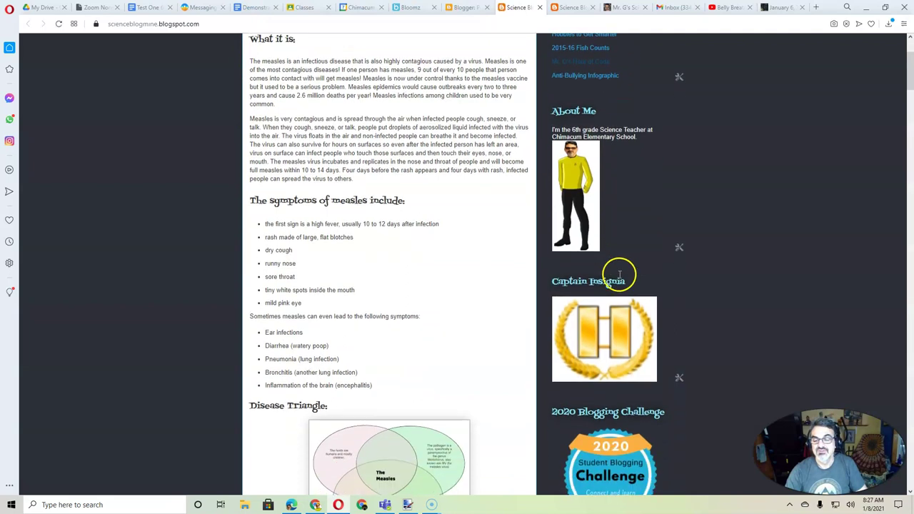
scroll(696, 331, down, 2)
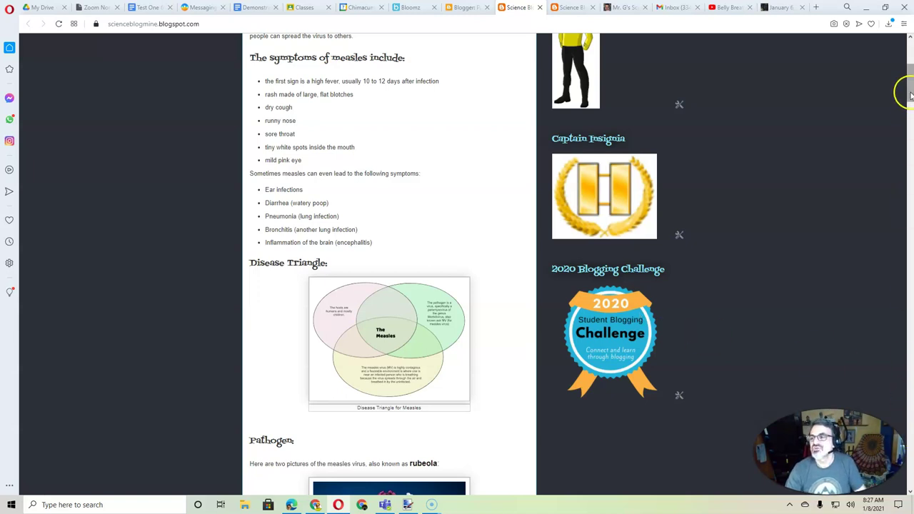
drag(907, 92, 911, 73)
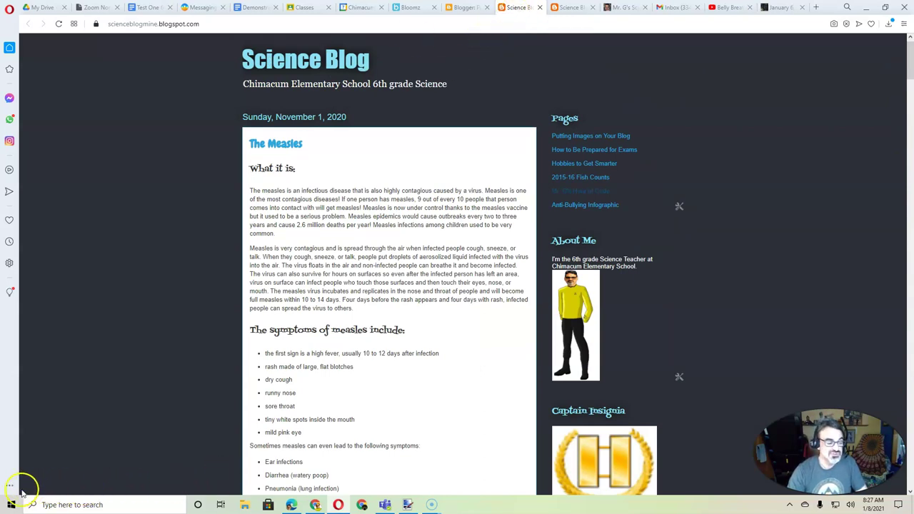
- Switch to paint.net and look over the levels and ranks chart in HighestLevels.png
click(431, 505)
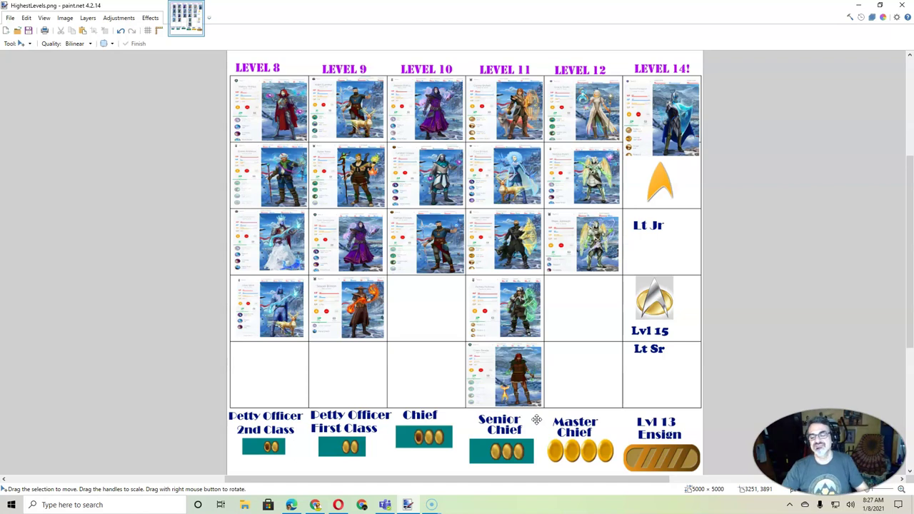
click(667, 380)
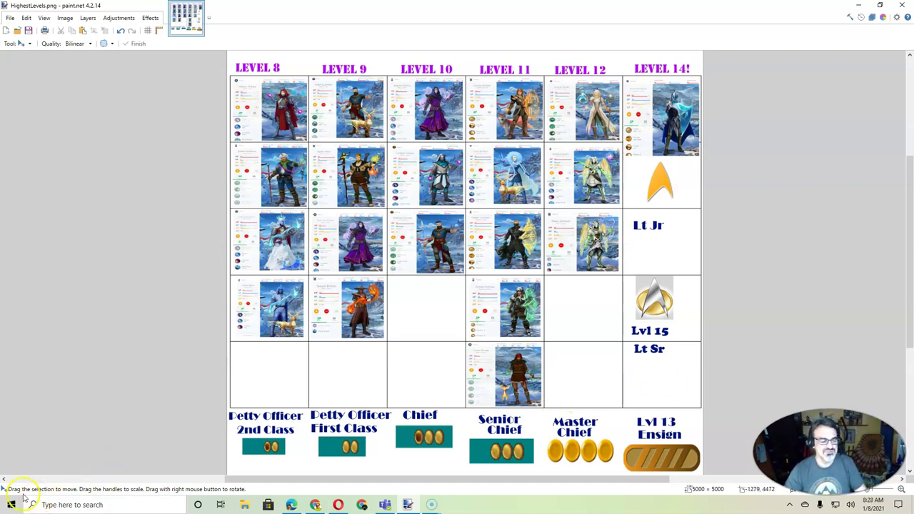